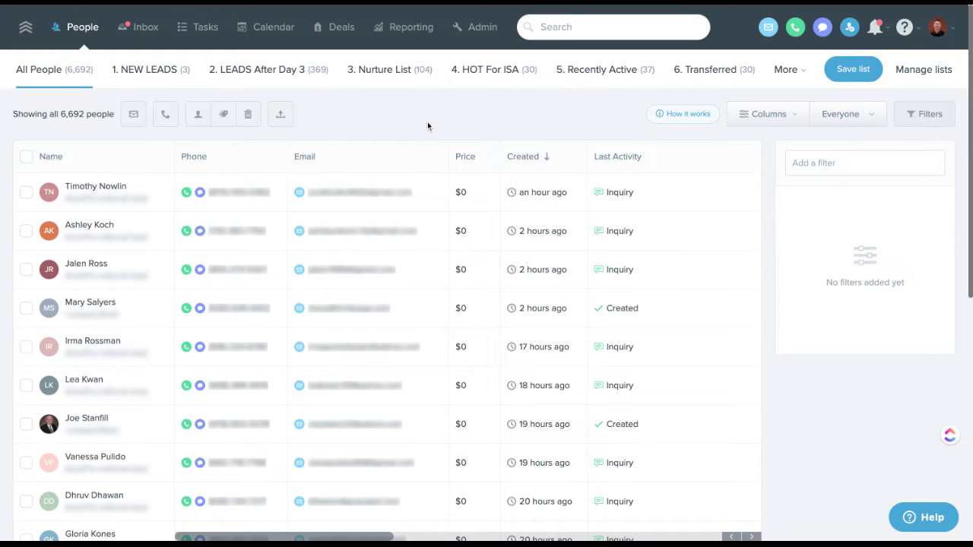
Step: Add the Ylopo Stars Link custom field as a column in the All People list
click(754, 115)
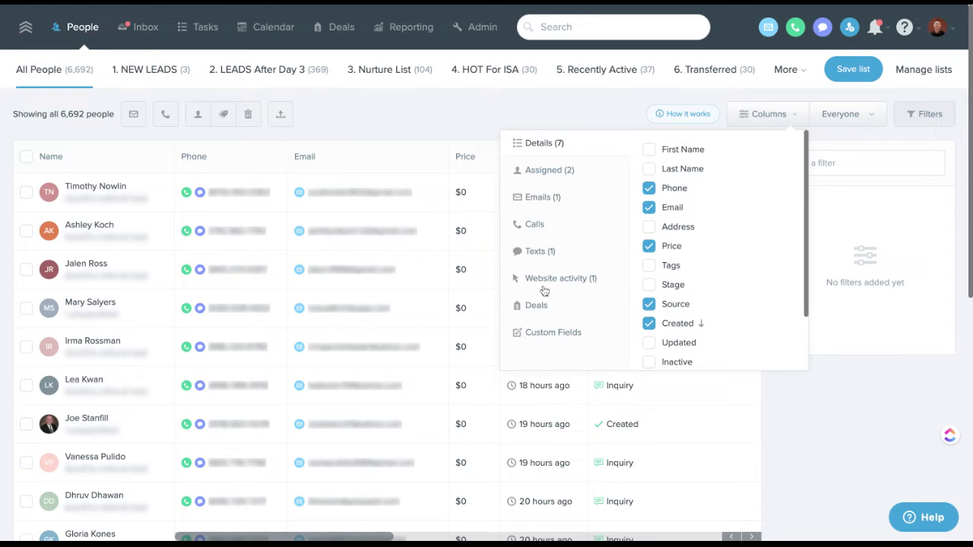
click(545, 333)
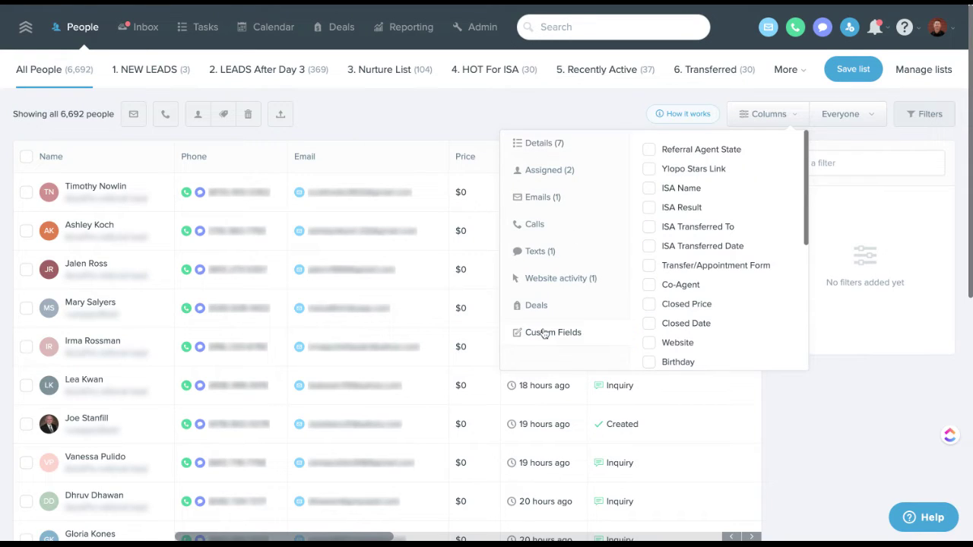
click(649, 168)
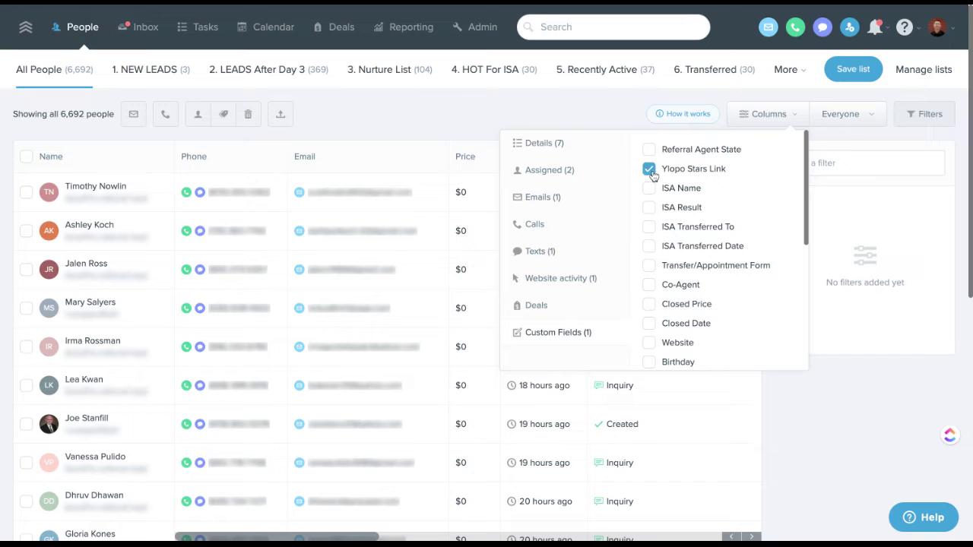
click(517, 124)
Step: Move the Ylopo Stars Link column directly in front of the Last Text column
scroll(508, 238, right, 5)
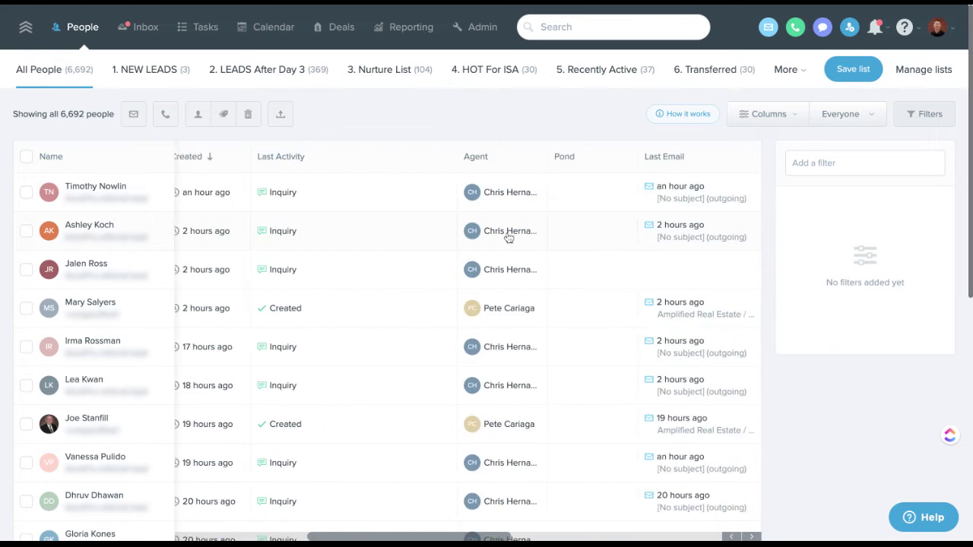
scroll(508, 238, right, 8)
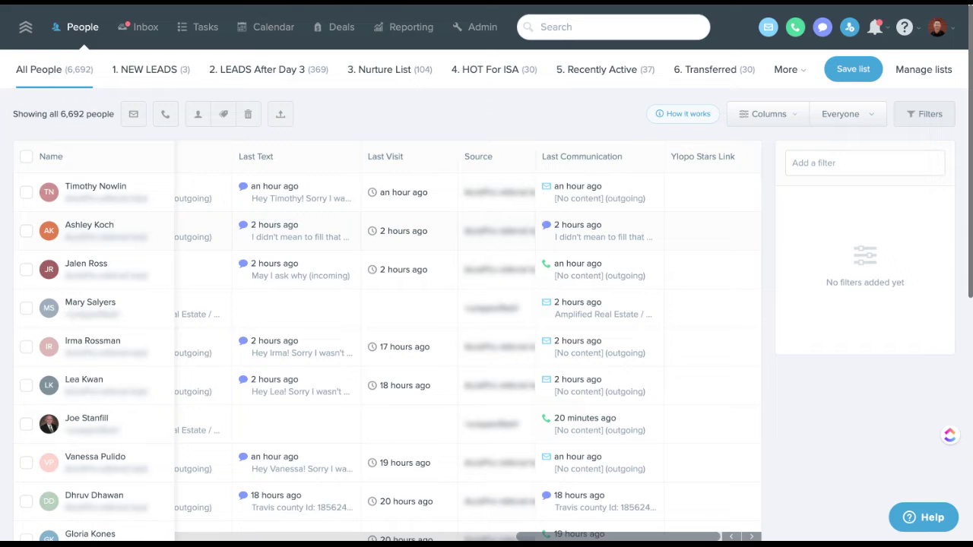
drag(715, 147, 282, 148)
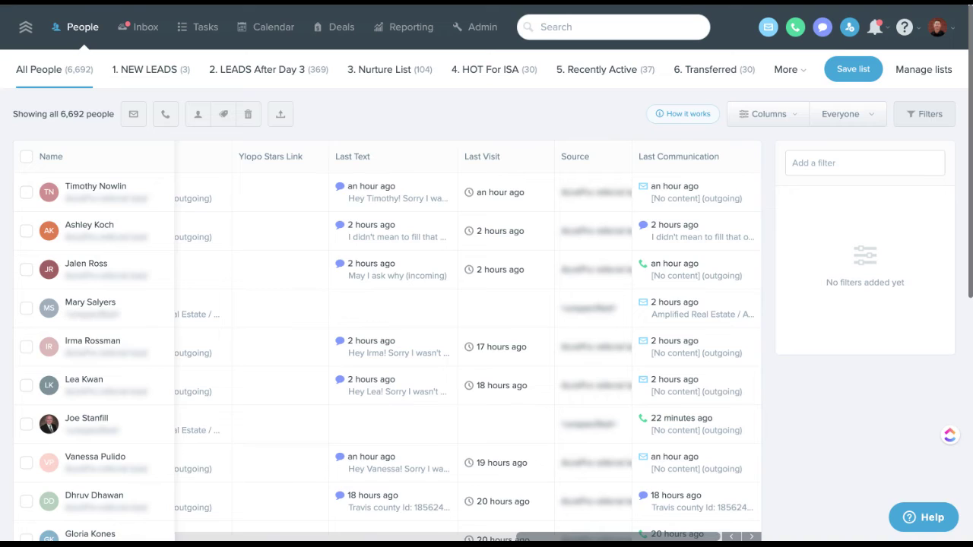
Step: Create a new action plan named "Add Ylopo retargeting" and disable its automatic pause when the lead responds
click(482, 29)
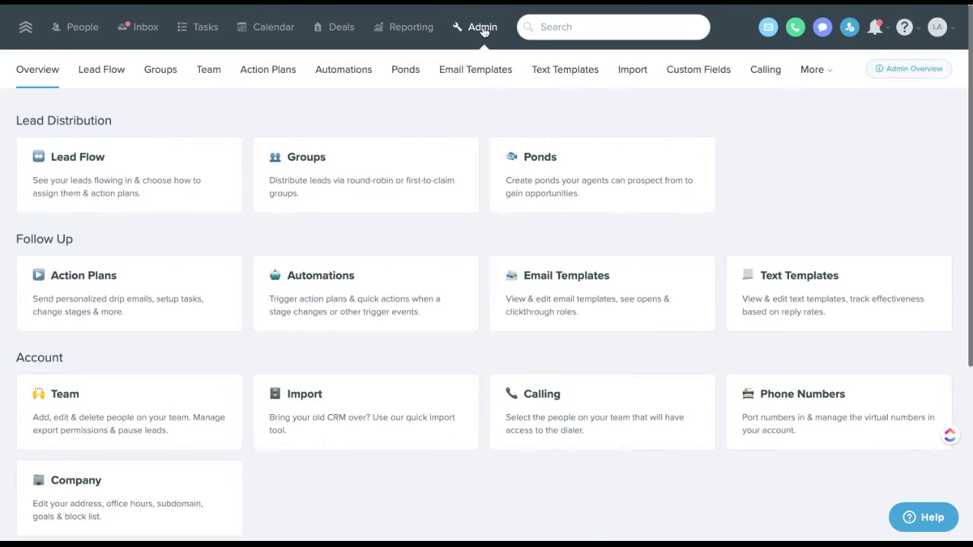
click(276, 72)
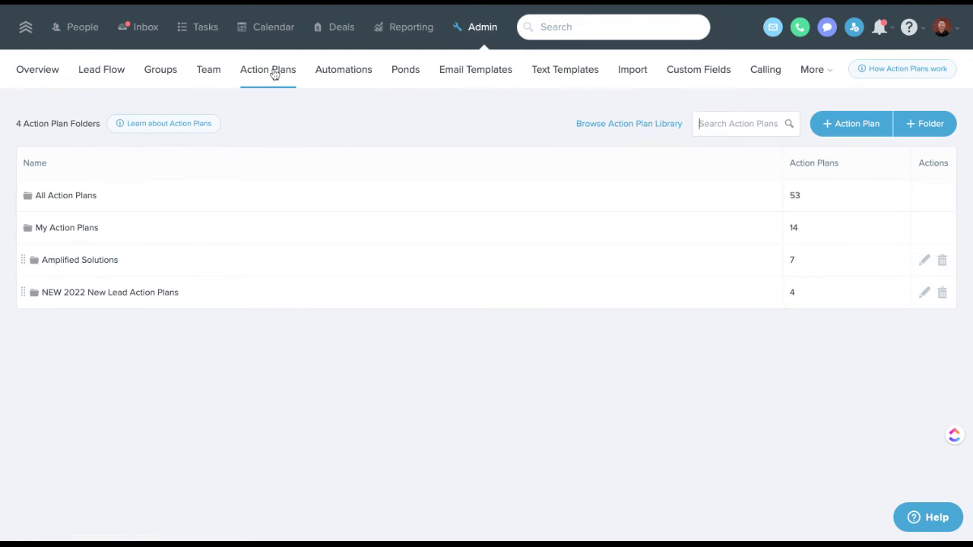
click(846, 126)
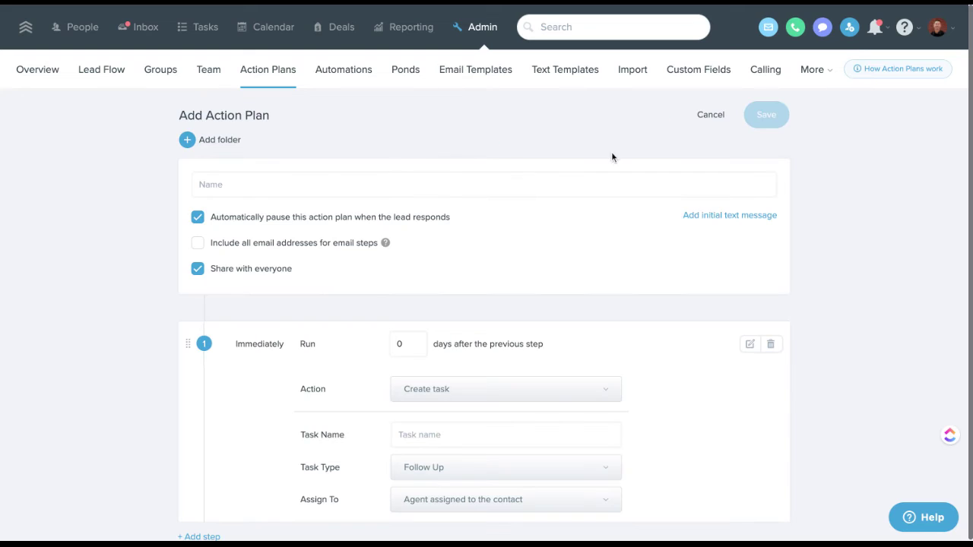
text(Add )
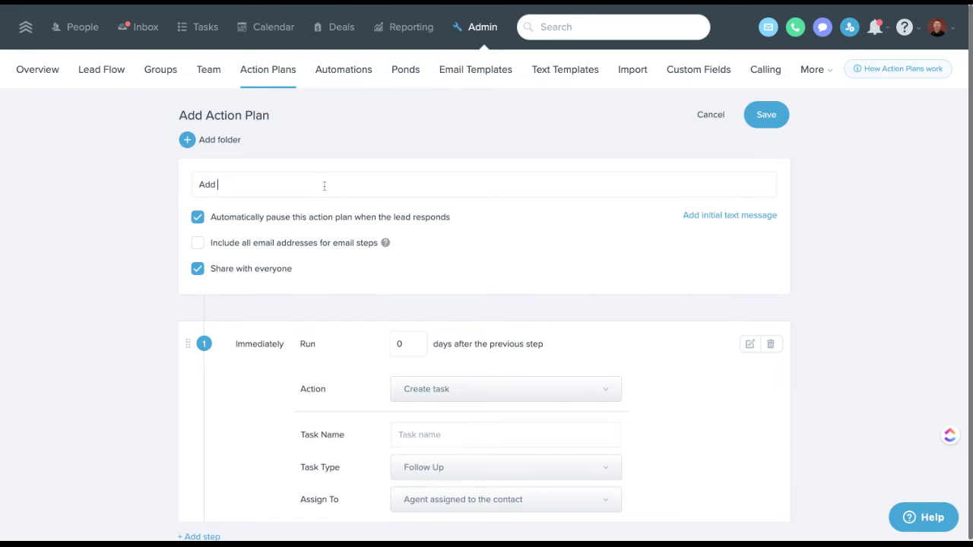
text(Ylopo retargeting)
click(200, 219)
Step: Change the action of the plan's first step to Add tag(s) and open its tag selection
click(496, 389)
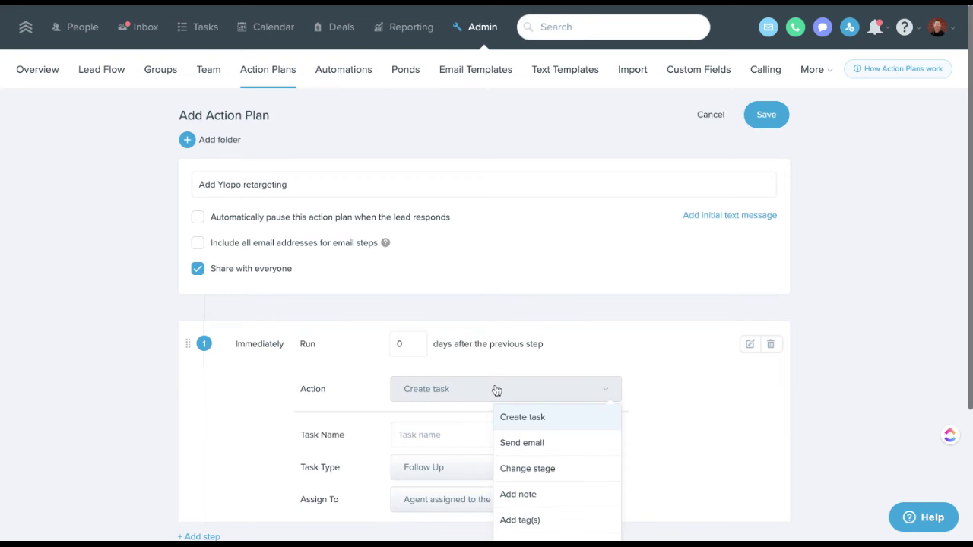
scroll(526, 444, down, 1)
scroll(526, 444, down, 1)
click(524, 438)
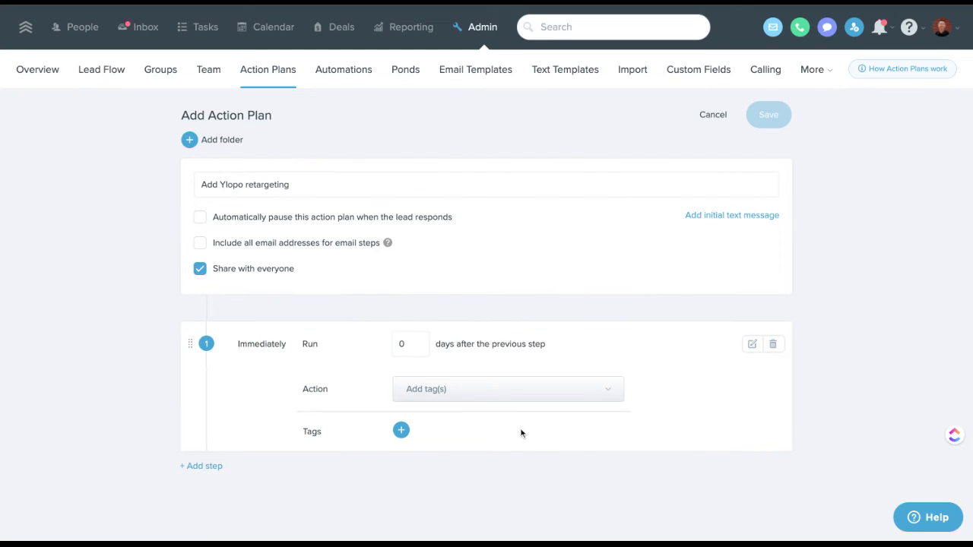
click(401, 431)
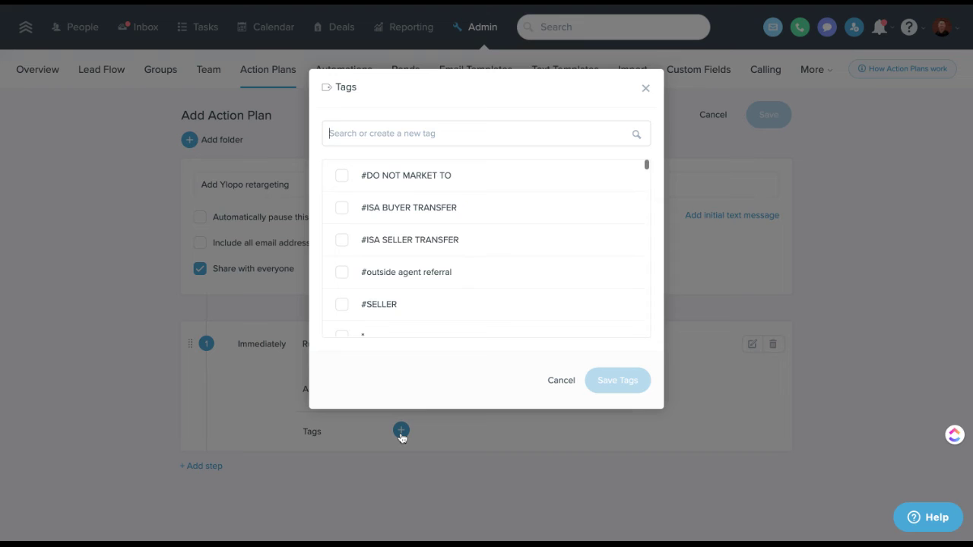
text(ylopo)
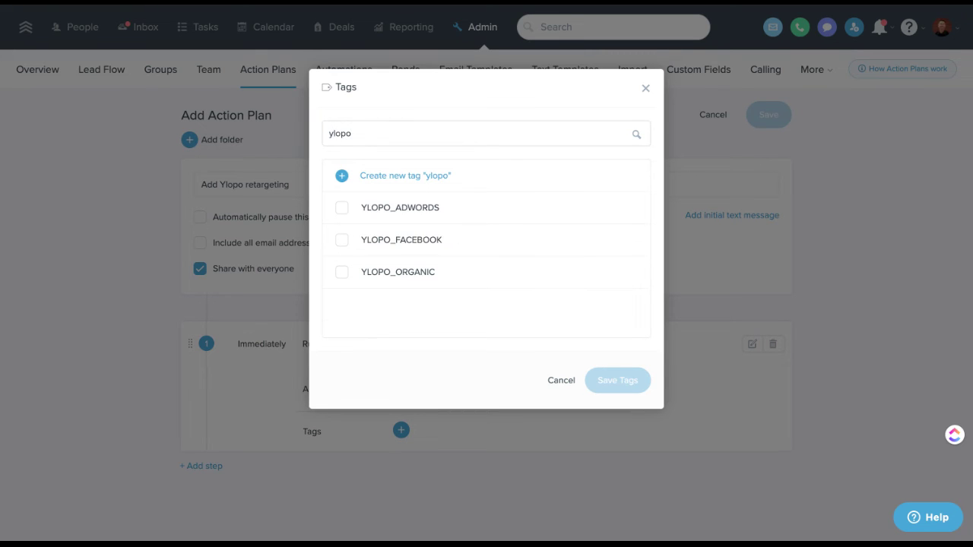
key(BackSpace)
key(BackSpace)
key(BackSpace)
key(BackSpace)
text(_)
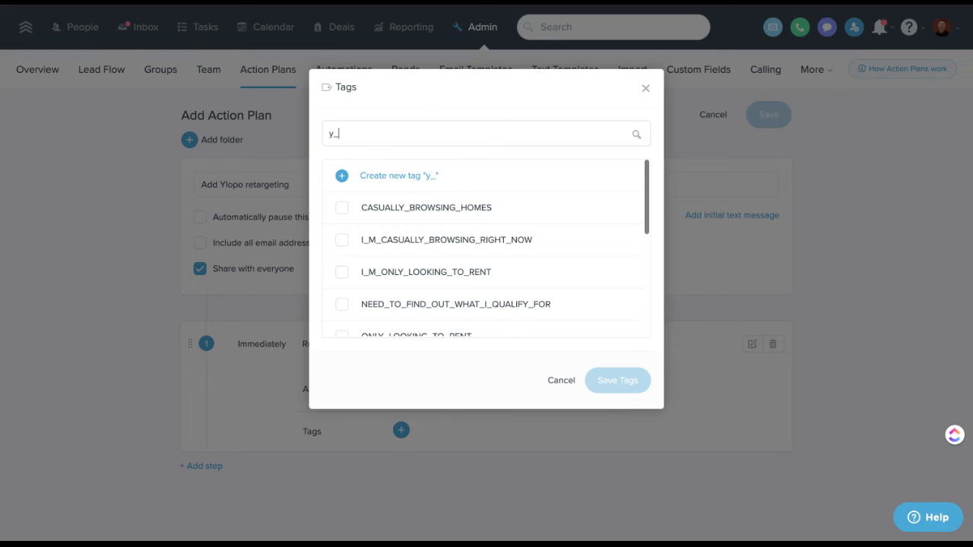
text(re)
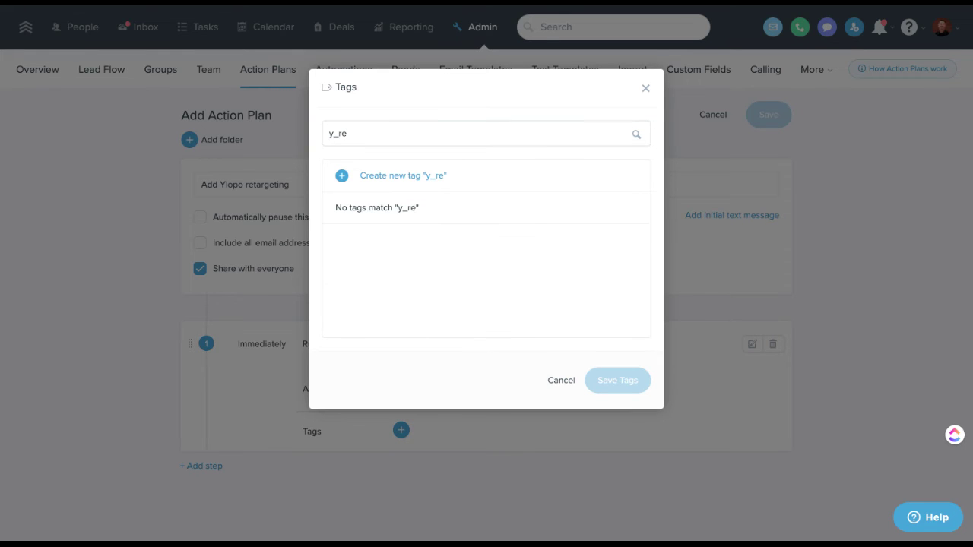
key(BackSpace)
key(BackSpace)
key(BackSpace)
key(BackSpace)
Step: Search the tags for "retar", assign Y_IMPORT_RETARGETING to the first step, and save the action plan
text(reta)
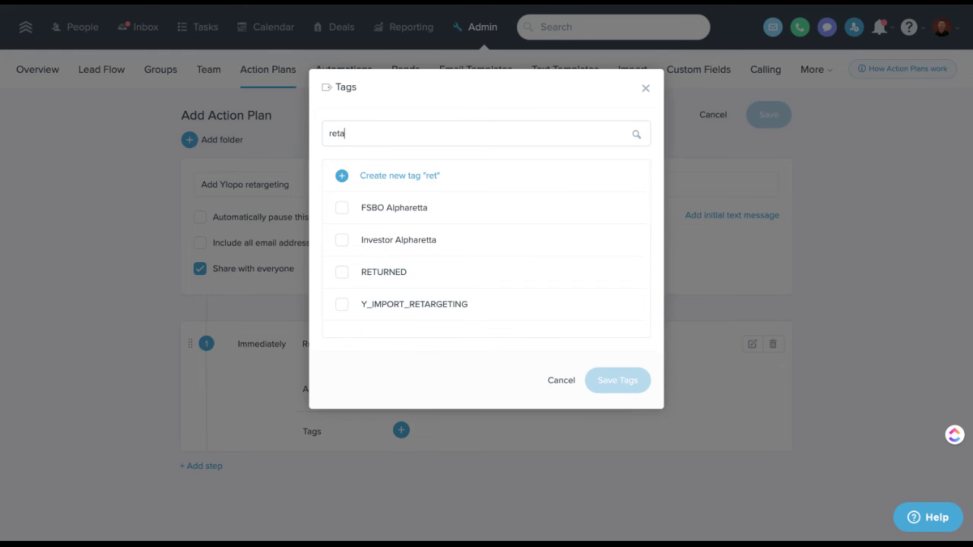
text(r)
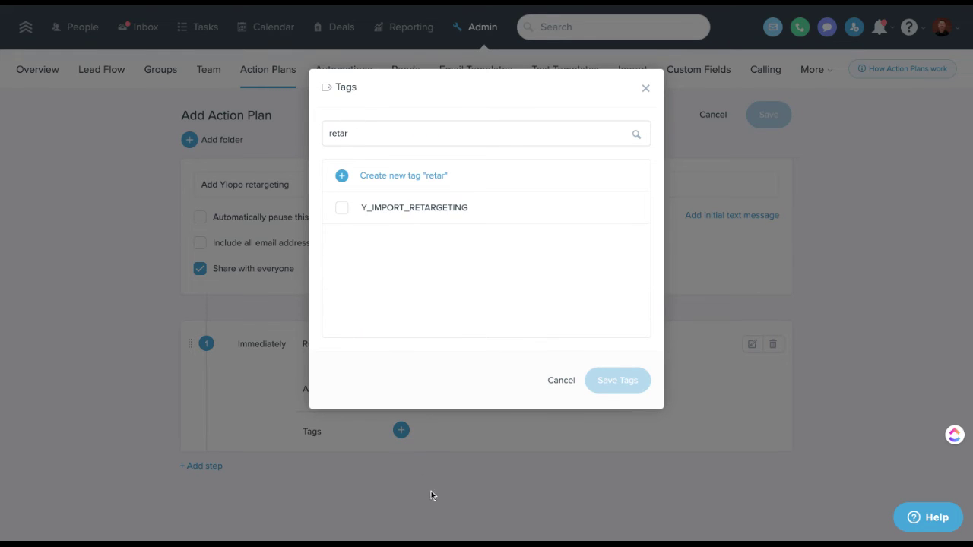
click(342, 210)
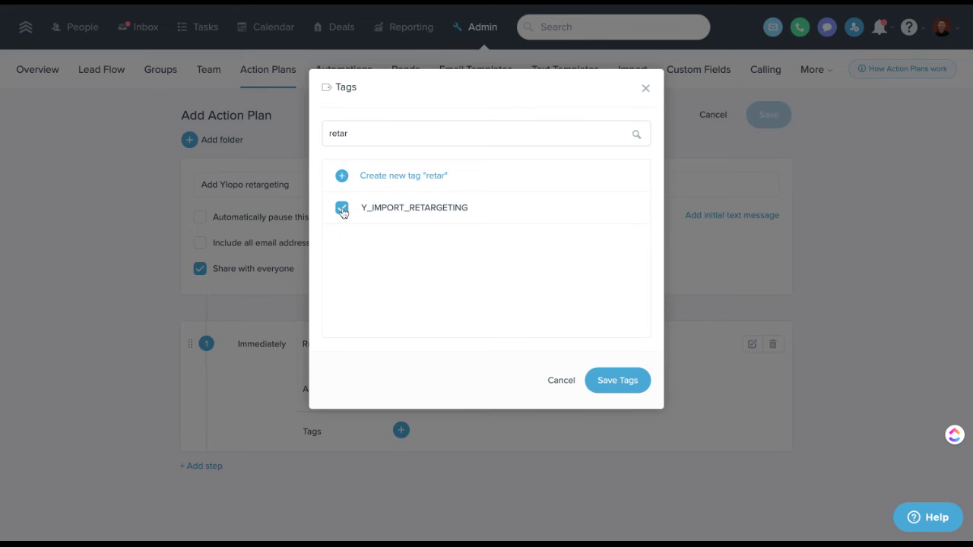
click(631, 379)
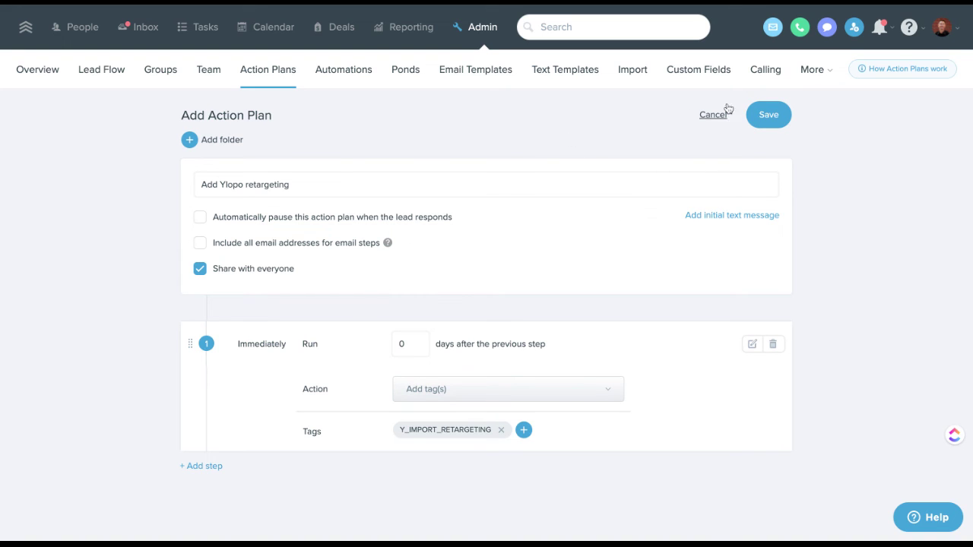
click(762, 116)
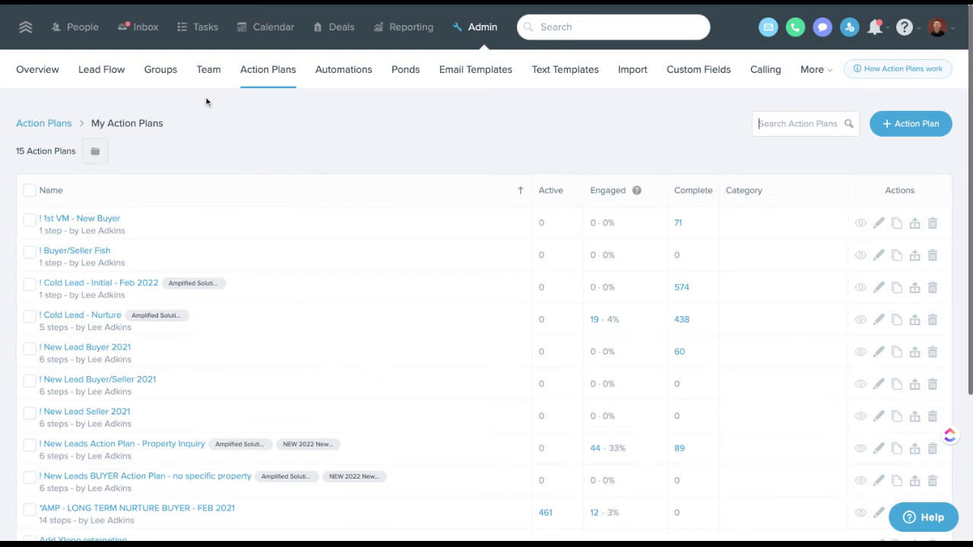
Step: Open the advanced rule settings of the third lead flow, the Buyers source with 267 leads
click(110, 74)
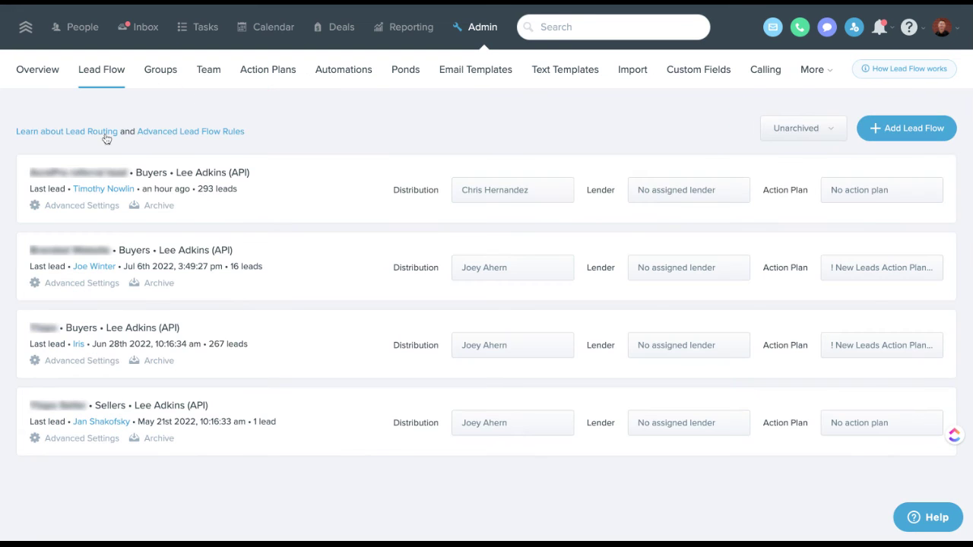
click(66, 362)
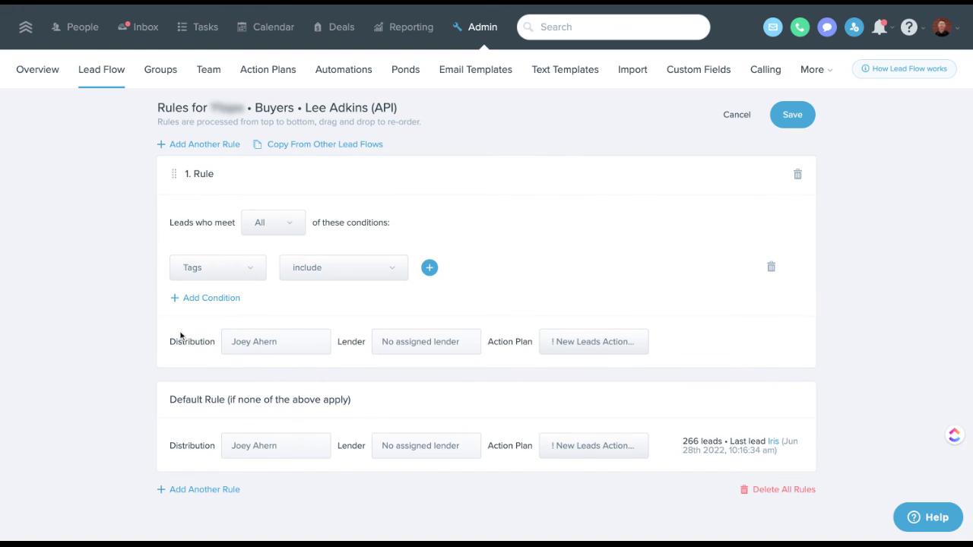